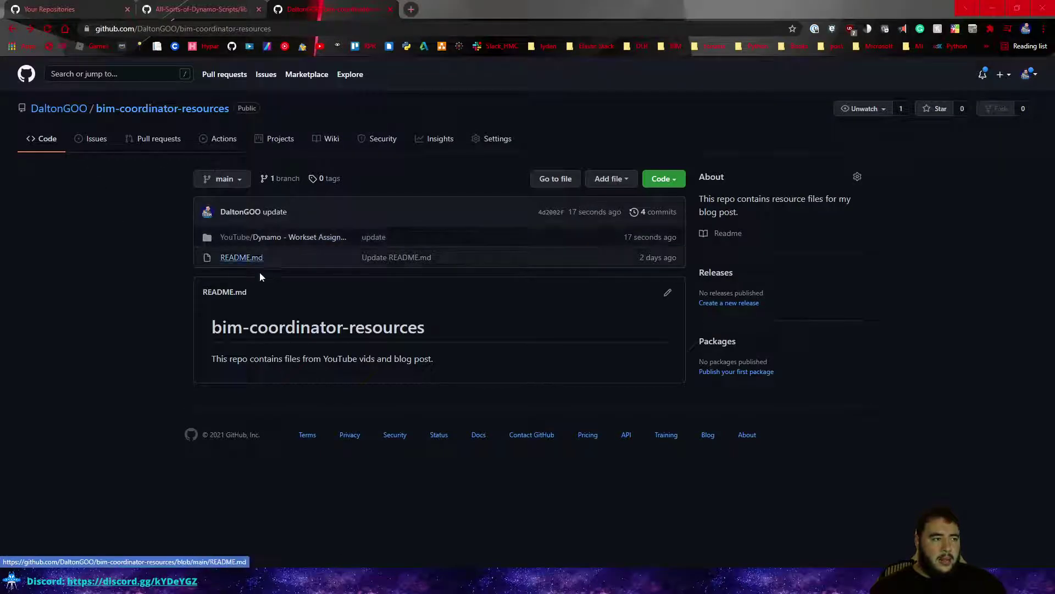
Move back and forth between the YouTube folder and its Dynamo - Workset Assignment subfolder
left_click(231, 239)
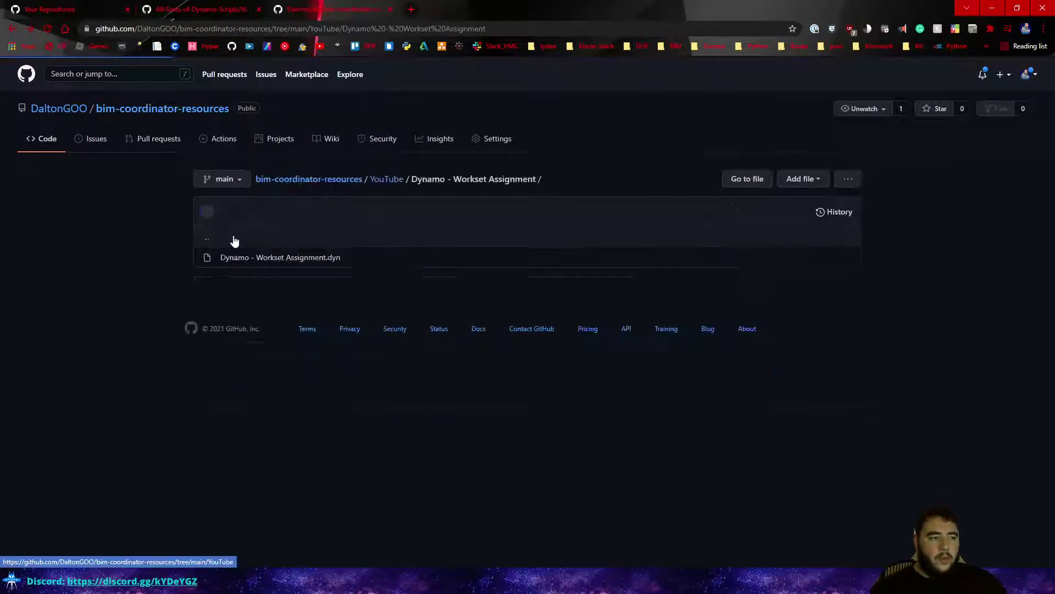
left_click(386, 178)
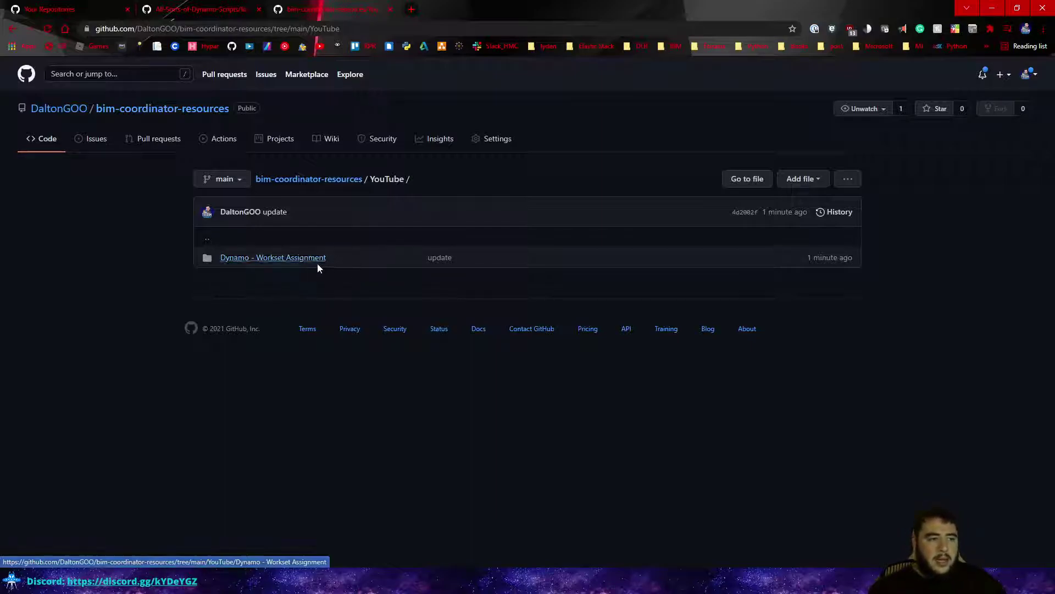
left_click(280, 261)
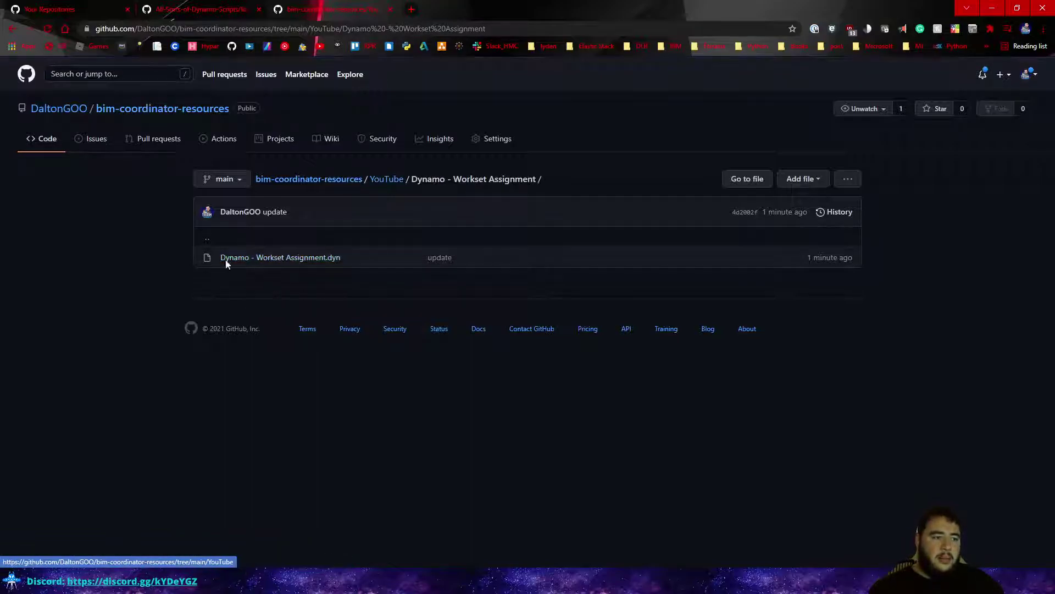
left_click(384, 178)
left_click(287, 257)
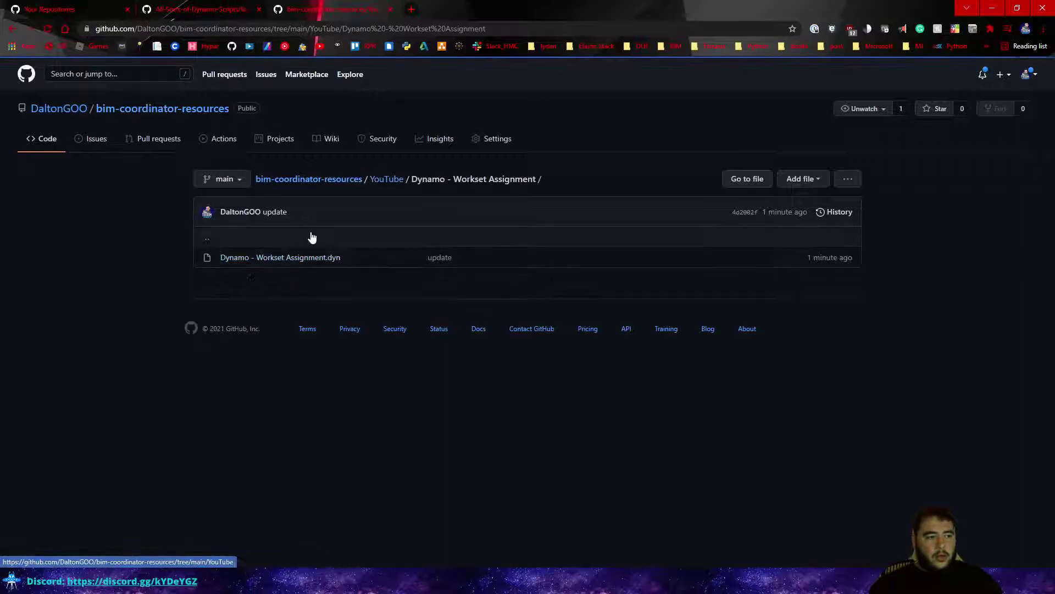
Highlight the YouTube / Dynamo - Workset Assignment path, then return to the YouTube folder
left_click_drag(583, 201, 365, 186)
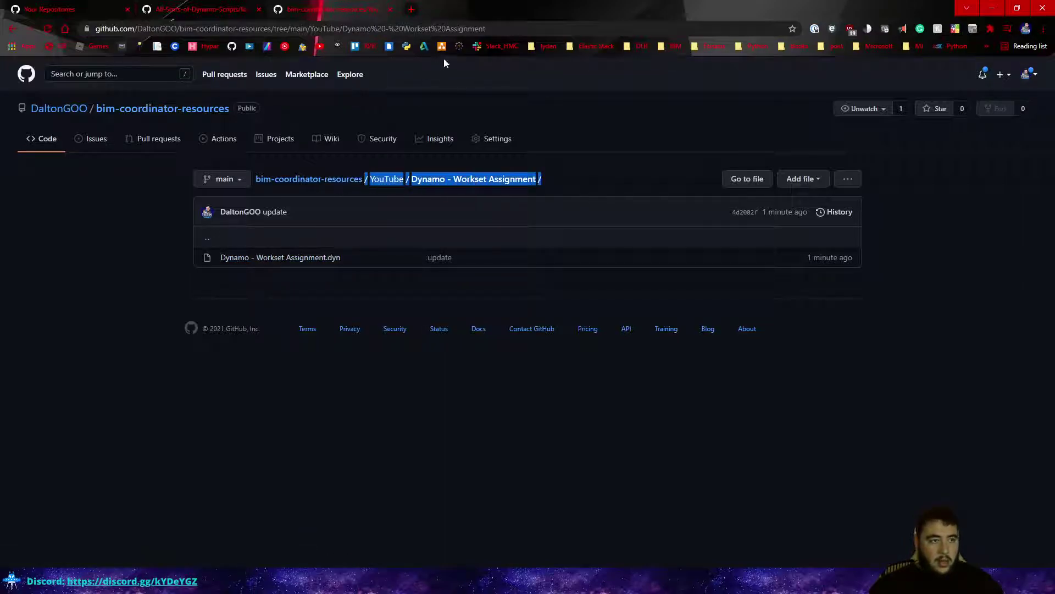
left_click_drag(510, 28, 109, 34)
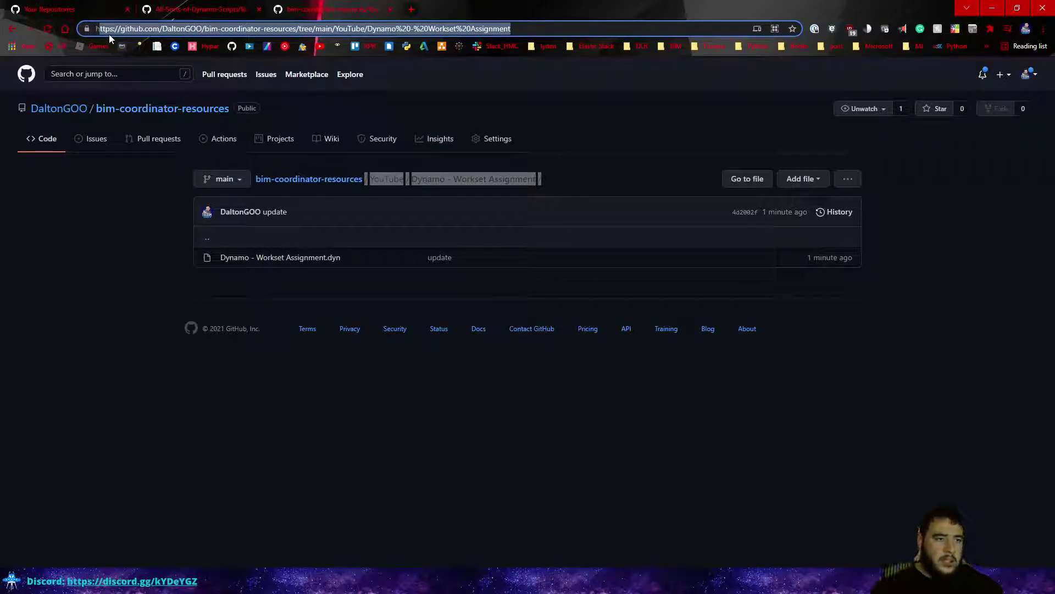
left_click(149, 249)
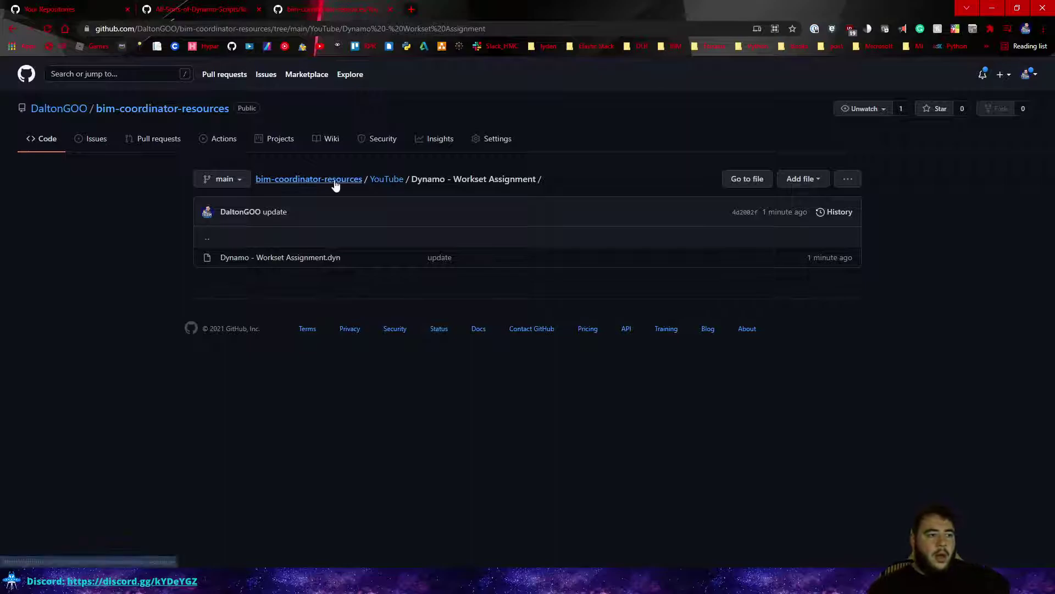
left_click(382, 186)
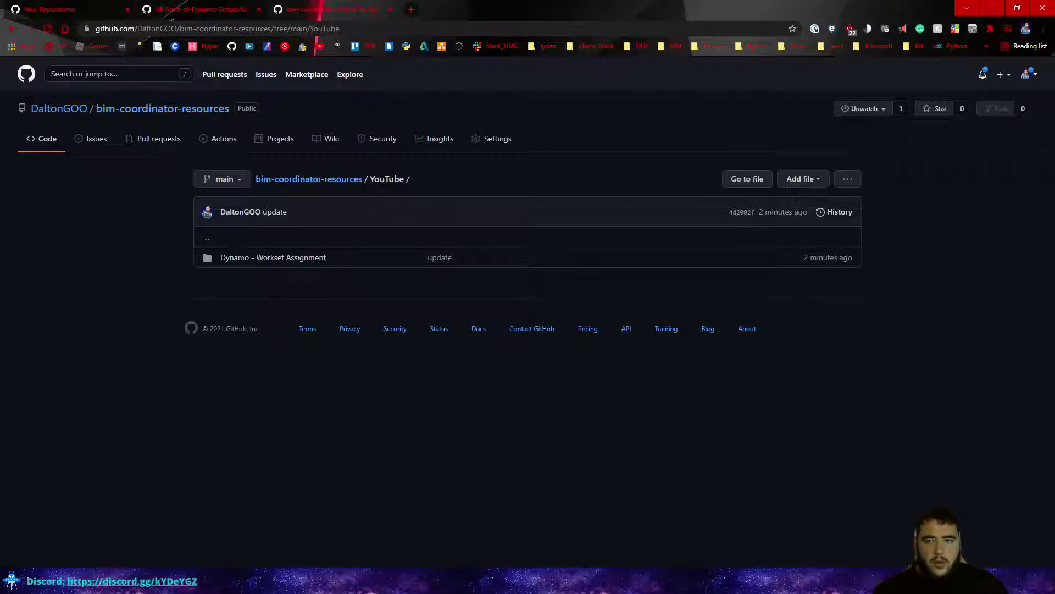
Switch to the All-Sorts-of-Dynamo-Scripts repository and go to its root
left_click(189, 9)
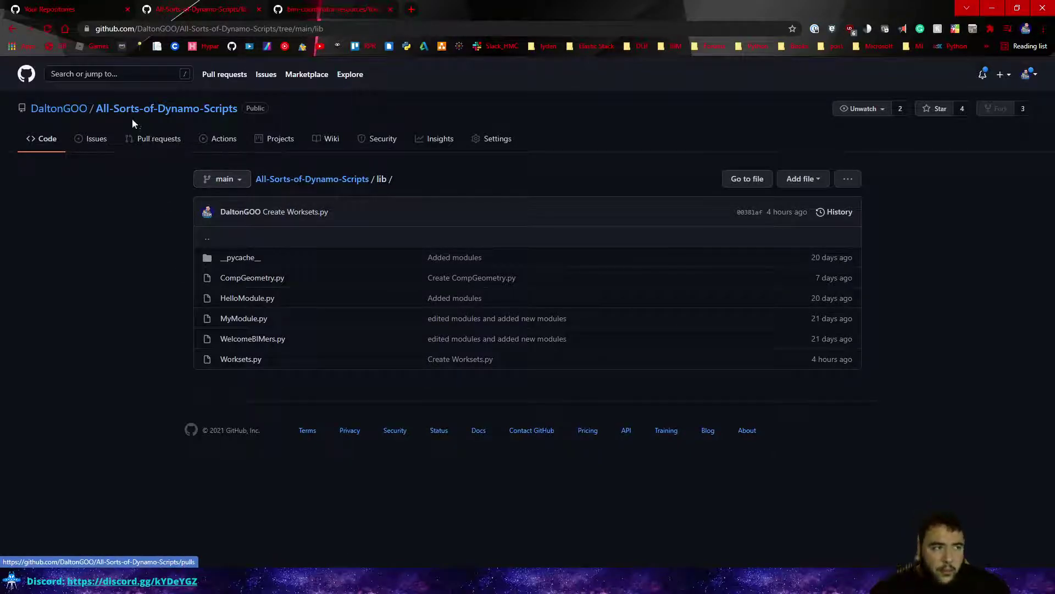
left_click(322, 179)
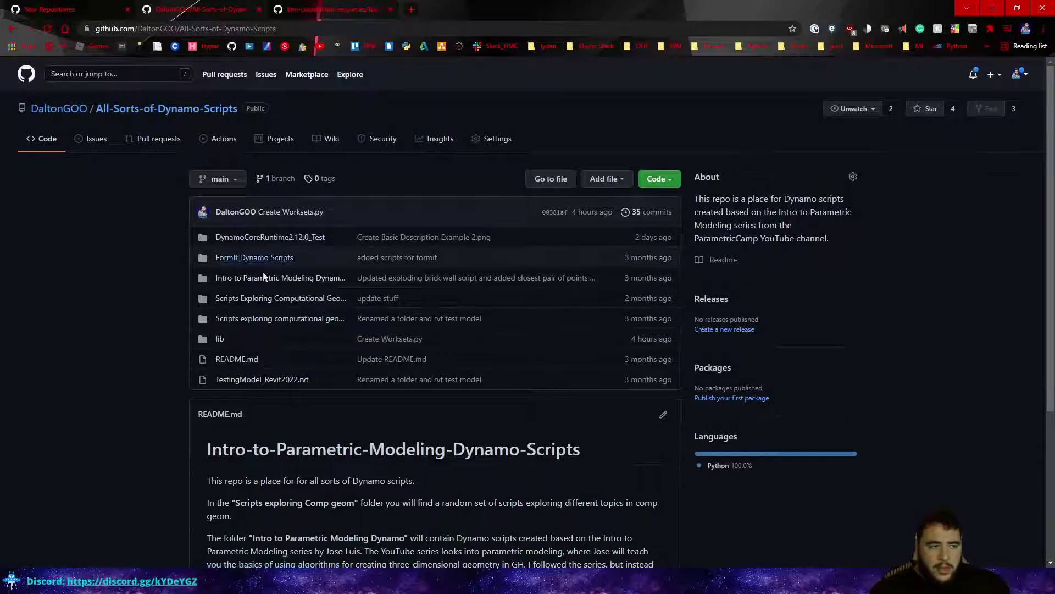
left_click(220, 339)
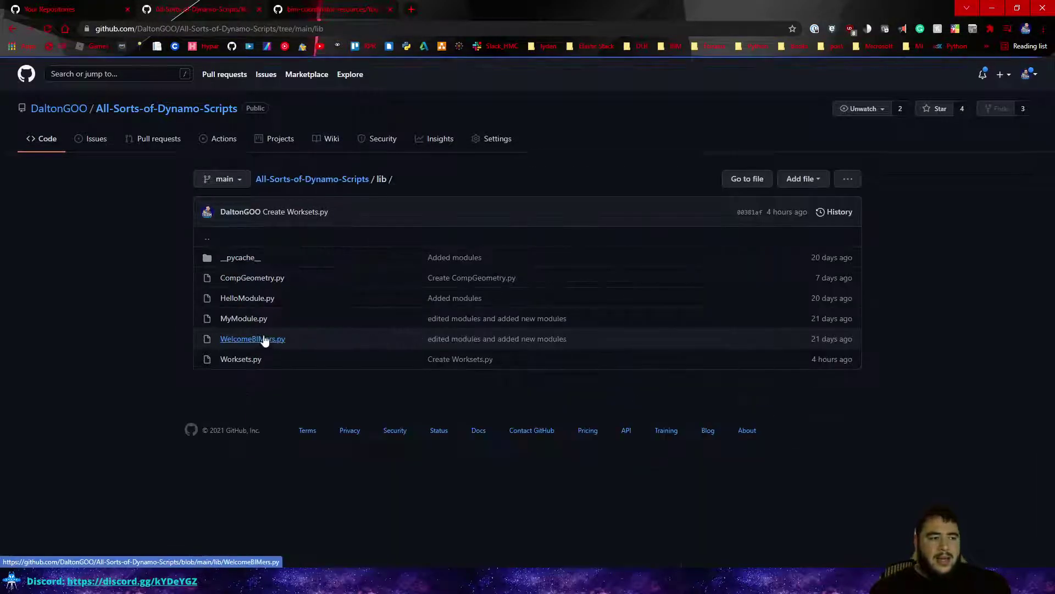